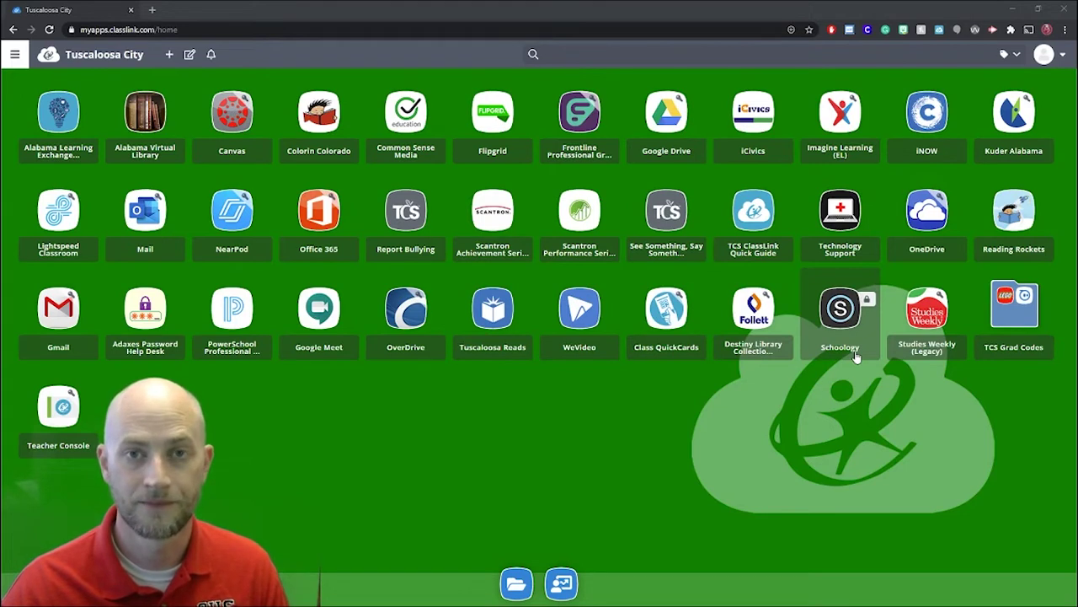
Find Schoology among the apps by searching for "schoology", launch it and open the CHS/STARS/TCTA Schoology Training Course
left_click(558, 52)
type("s")
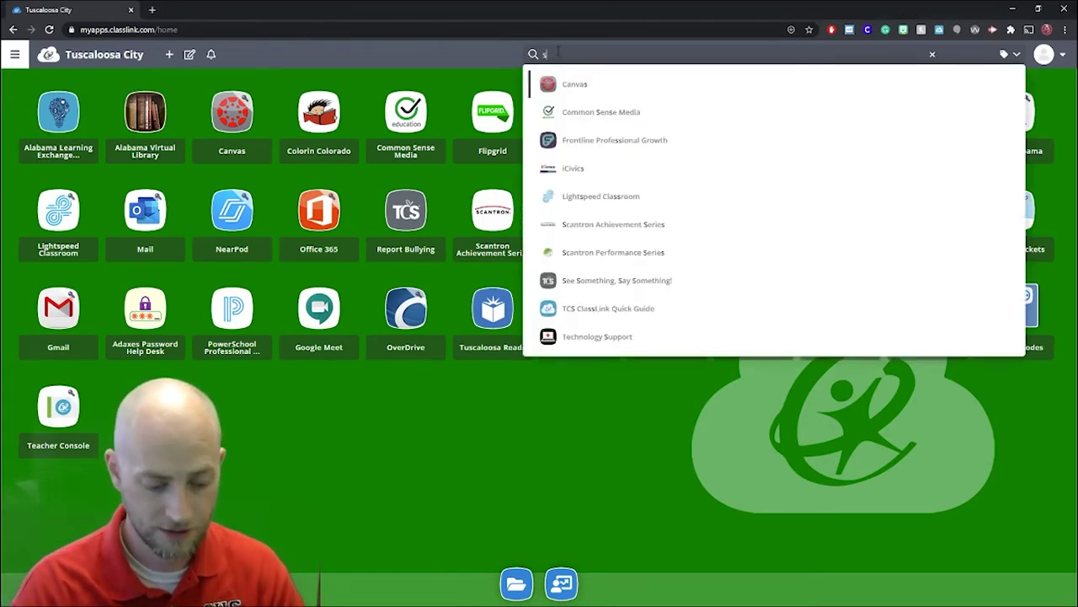
type("choology")
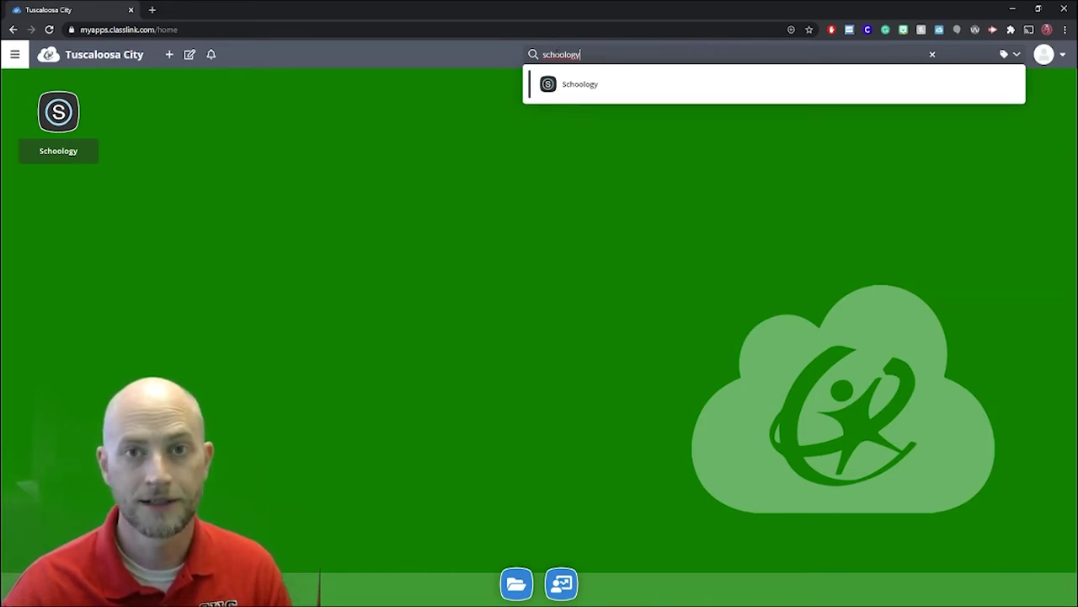
left_click(58, 130)
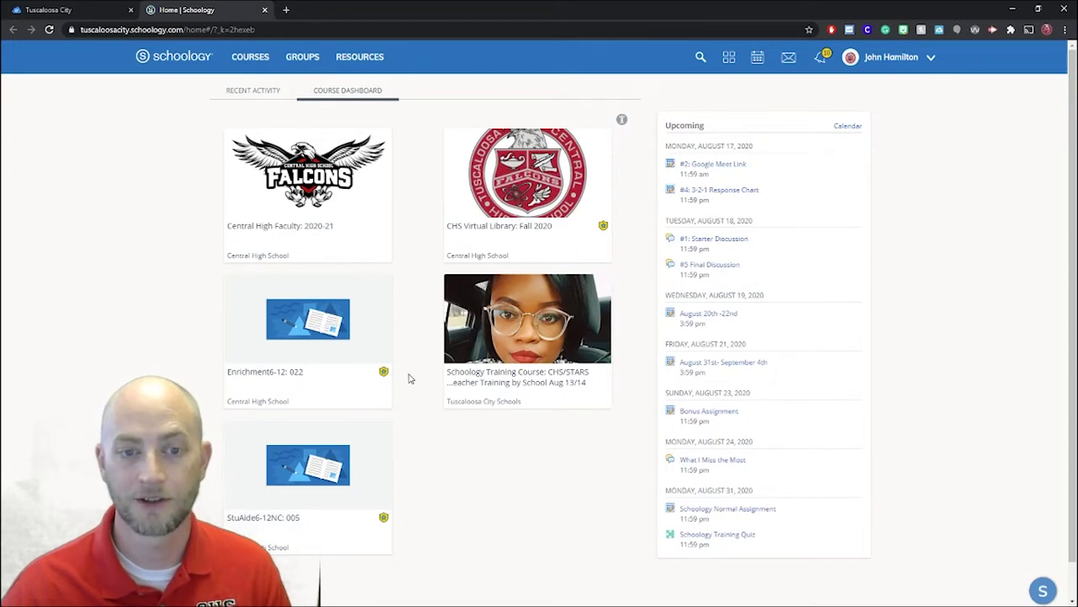
left_click(524, 185)
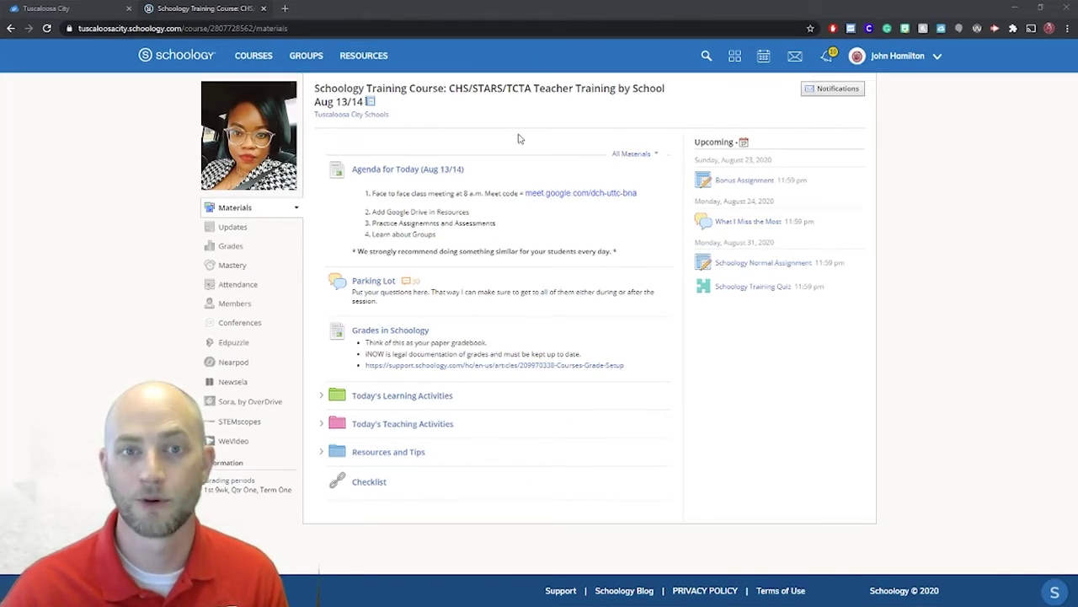
View the Agenda for Today (Aug 13/14) page and the Parking Lot discussion, returning to the course materials after each
left_click(414, 171)
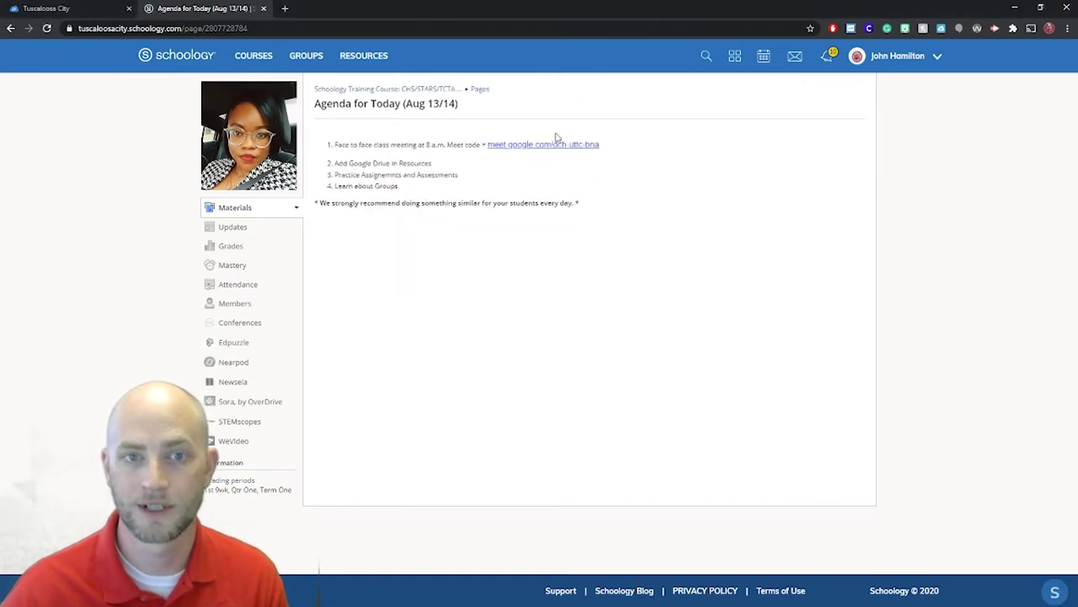
left_click(373, 90)
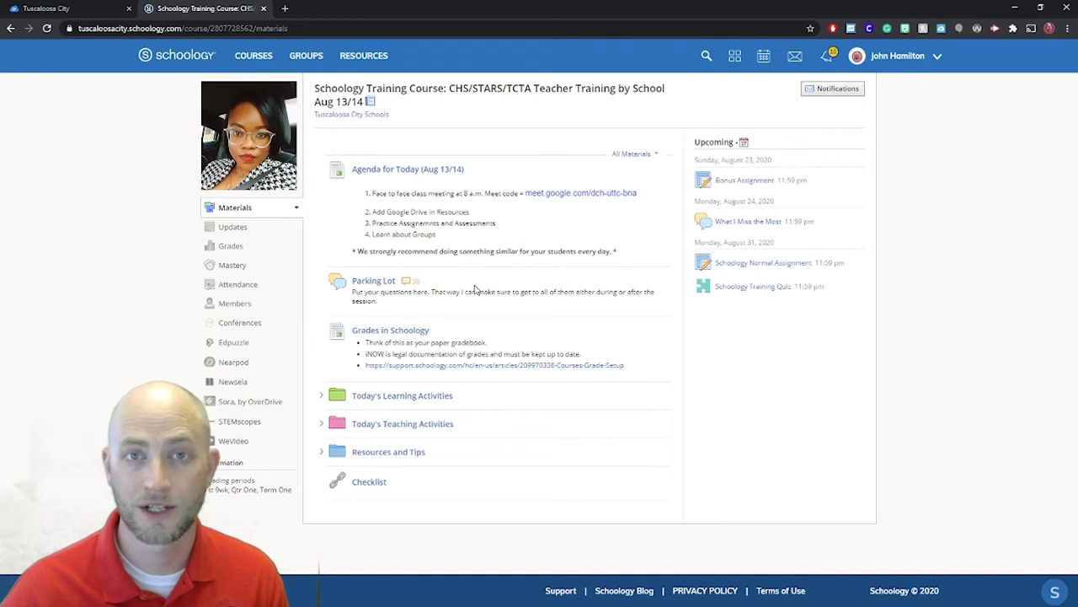
left_click(369, 284)
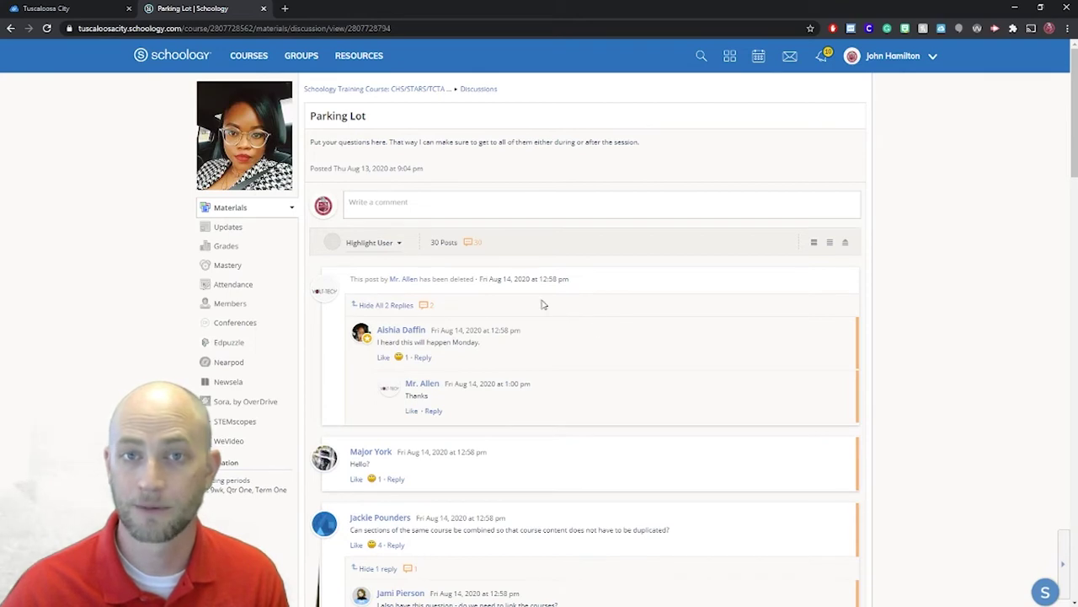
left_click(405, 96)
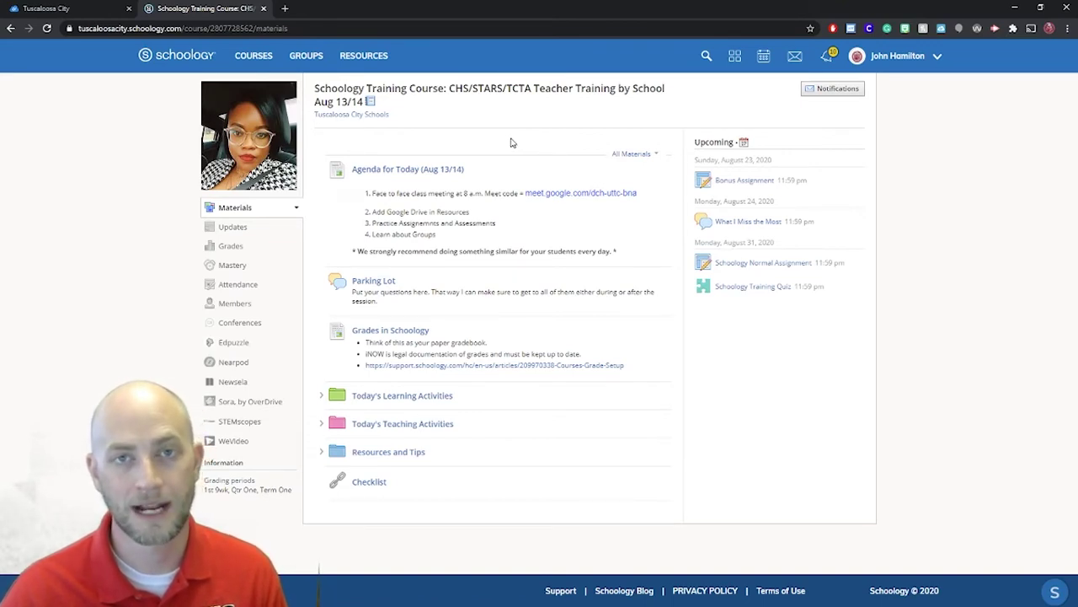
Expand the Today's Learning Activities folder in the course materials and open the Schoology Normal Assignment
left_click(322, 396)
scroll(596, 429, "down", 2)
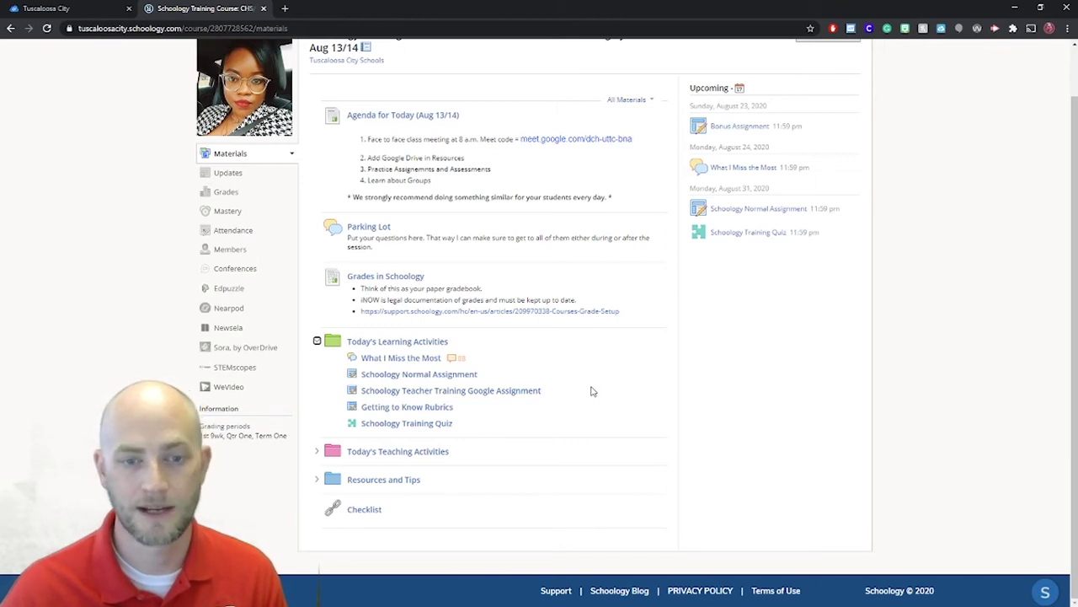
left_click(318, 452)
left_click(419, 373)
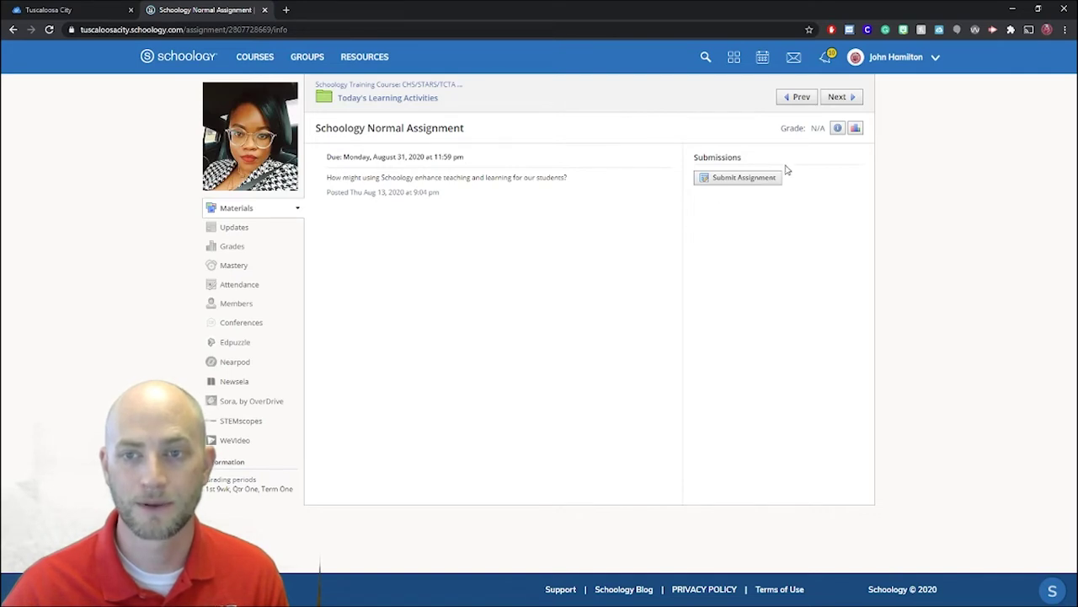
Start a submission for the Schoology Normal Assignment and examine its Upload, Create and Resources options
left_click(722, 185)
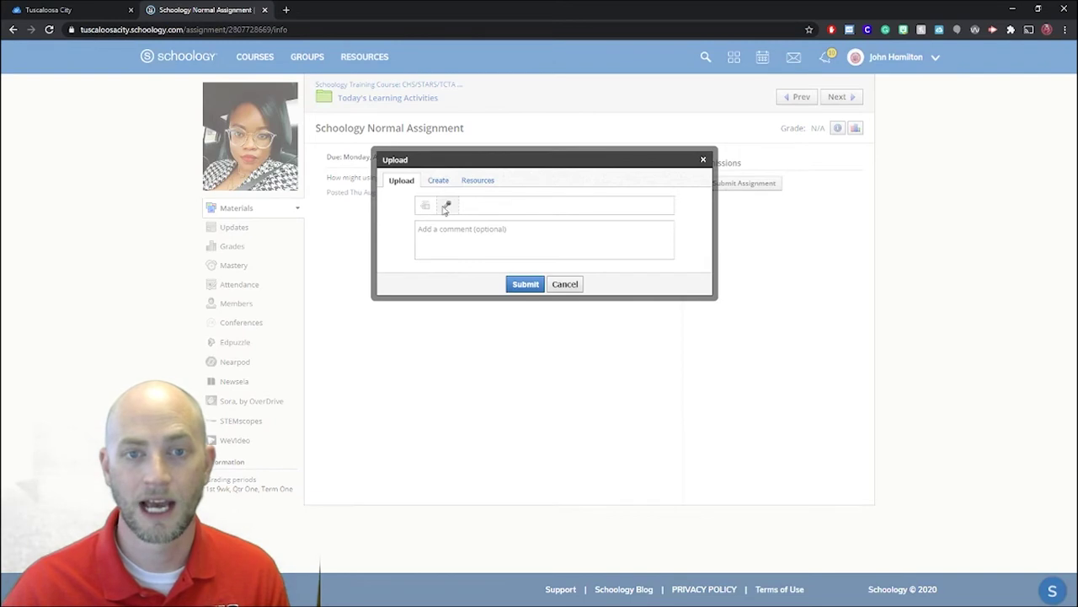
left_click(439, 180)
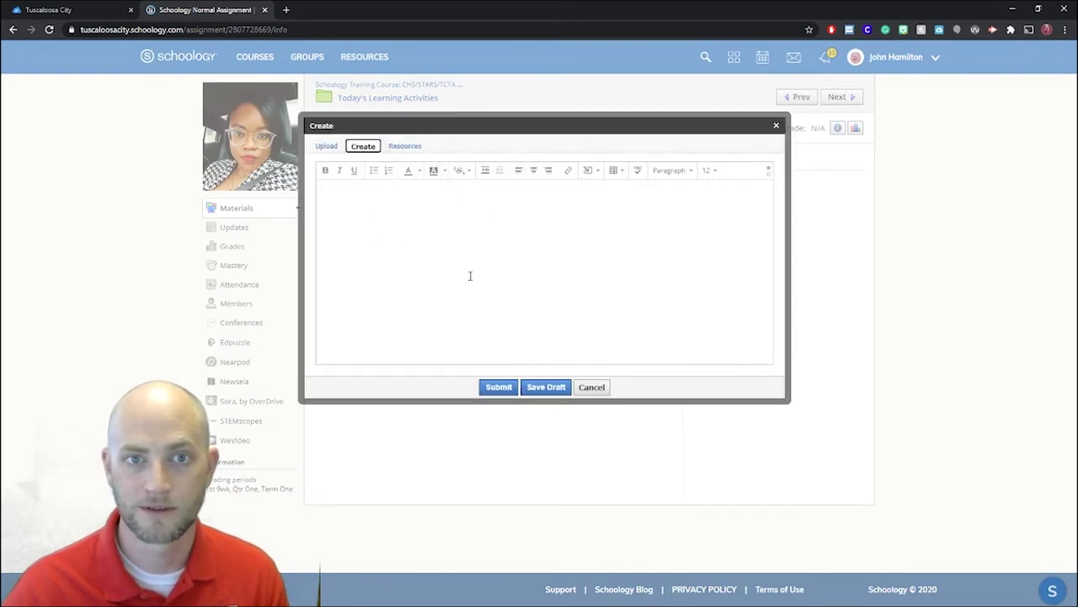
left_click(334, 147)
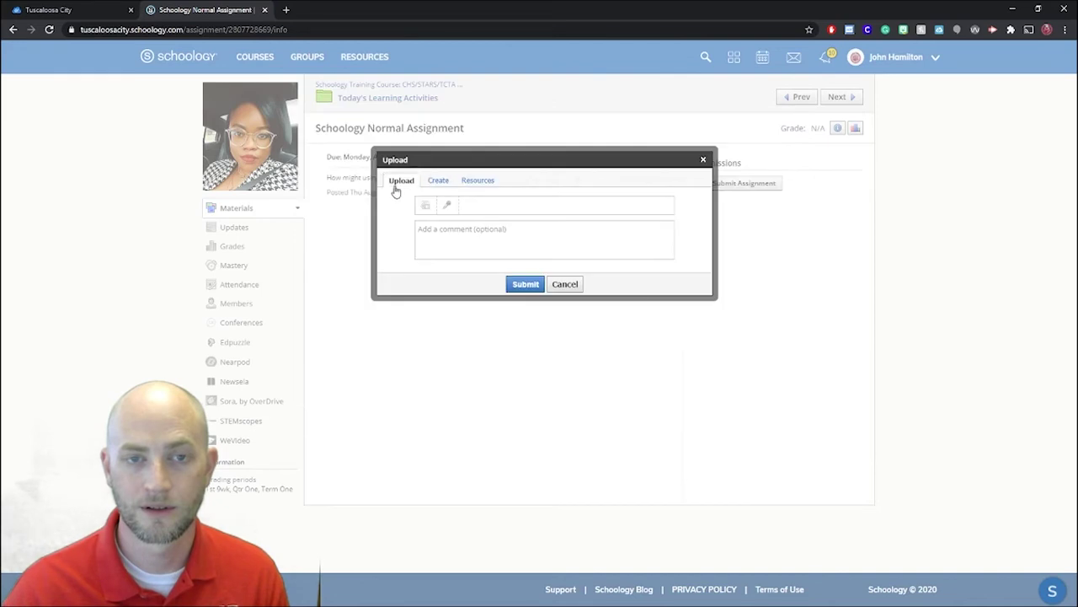
left_click(477, 180)
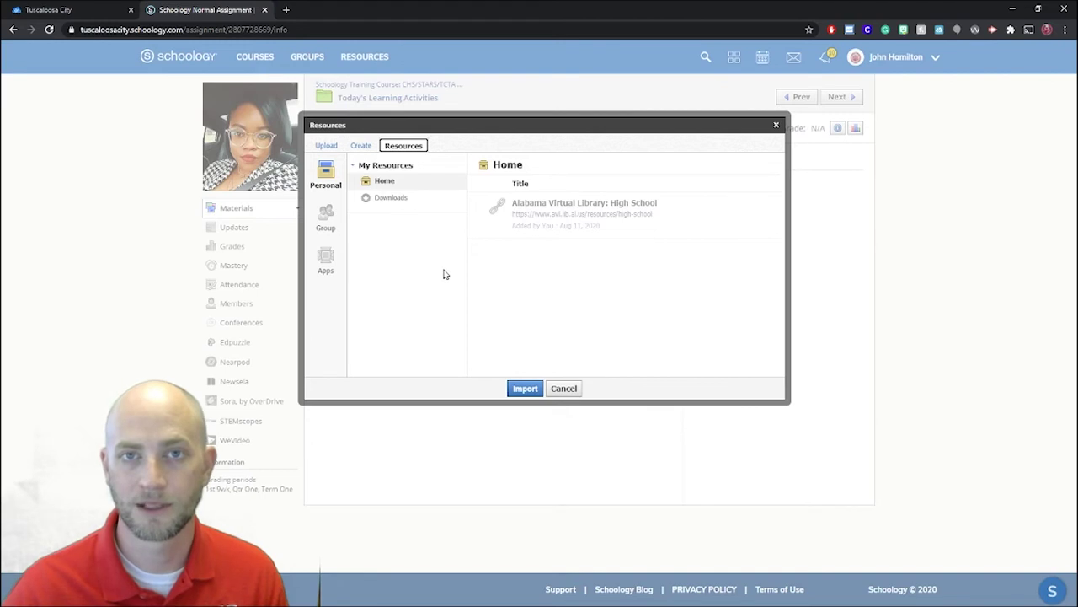
left_click(327, 145)
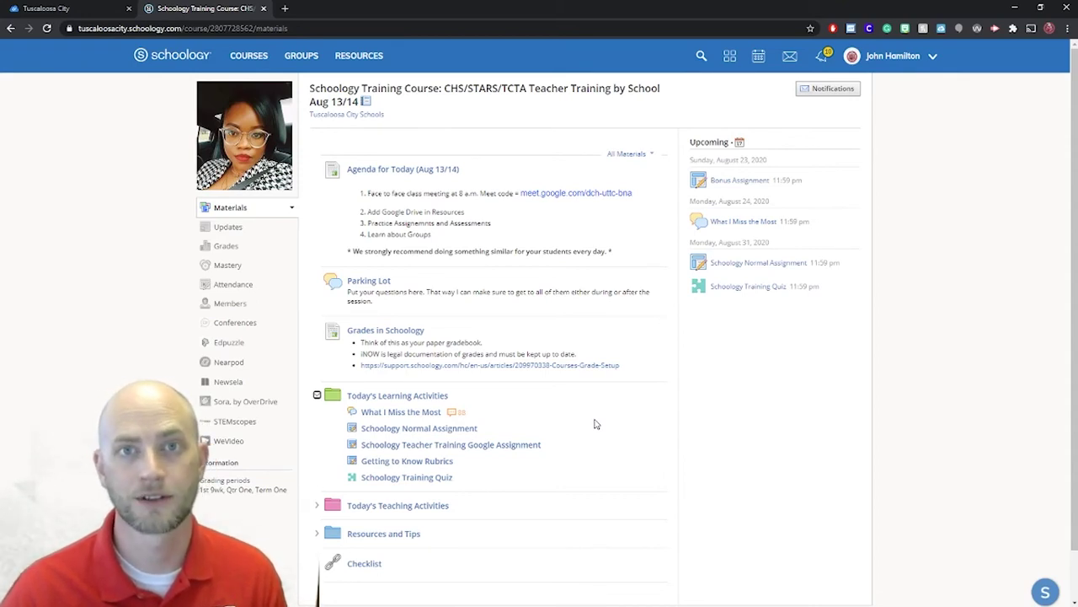
Open the Schoology Teacher Training Google Assignment and open its assigned document for editing in Google Docs
left_click(437, 444)
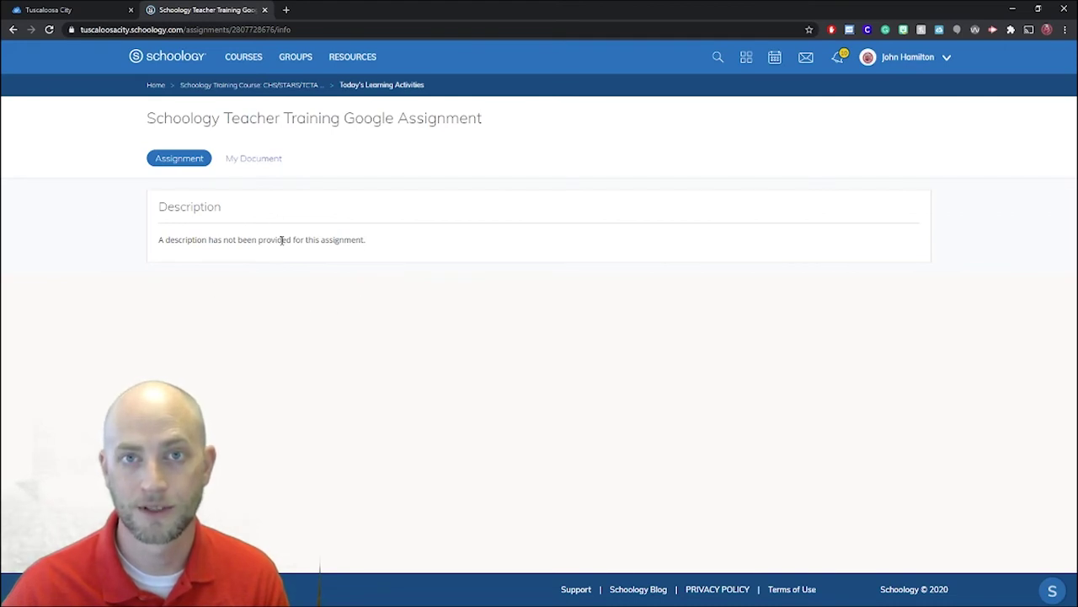
left_click(267, 163)
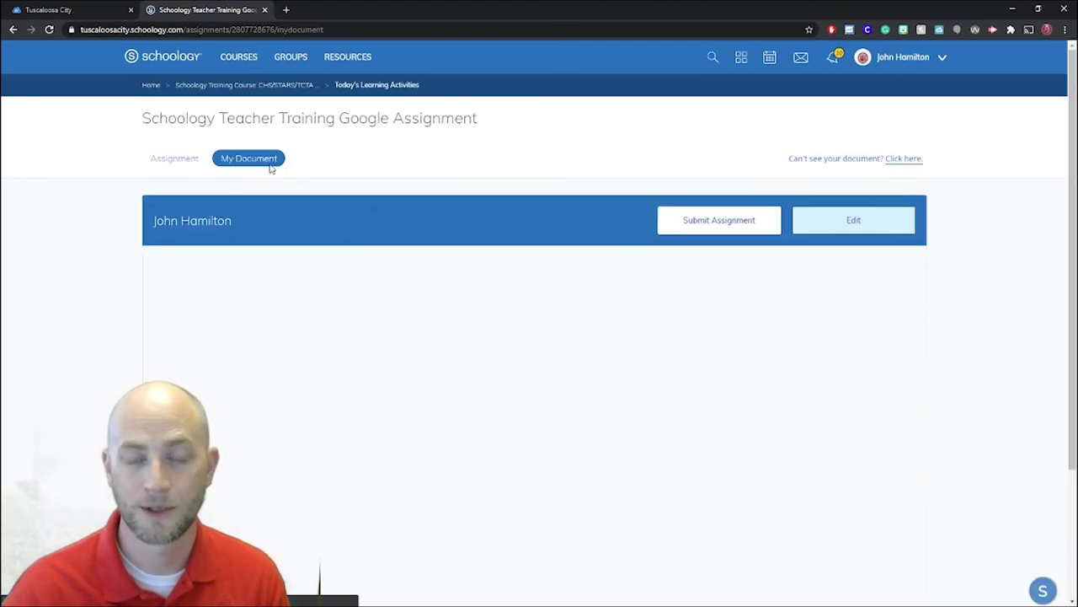
left_click(851, 229)
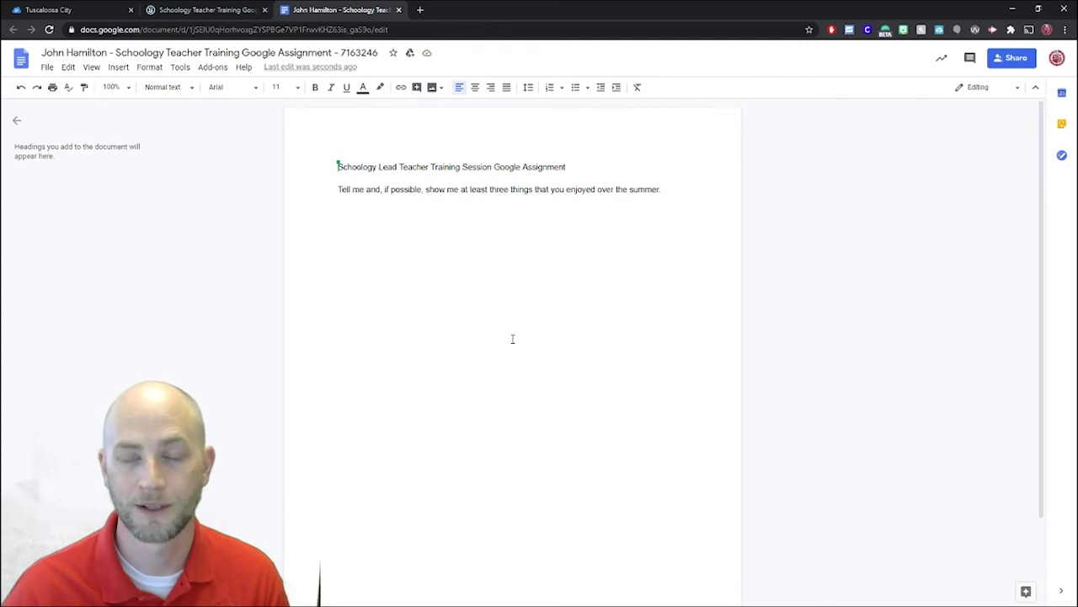
Return to the Google assignment in Schoology, submit it and close the submission confirmation
left_click(216, 11)
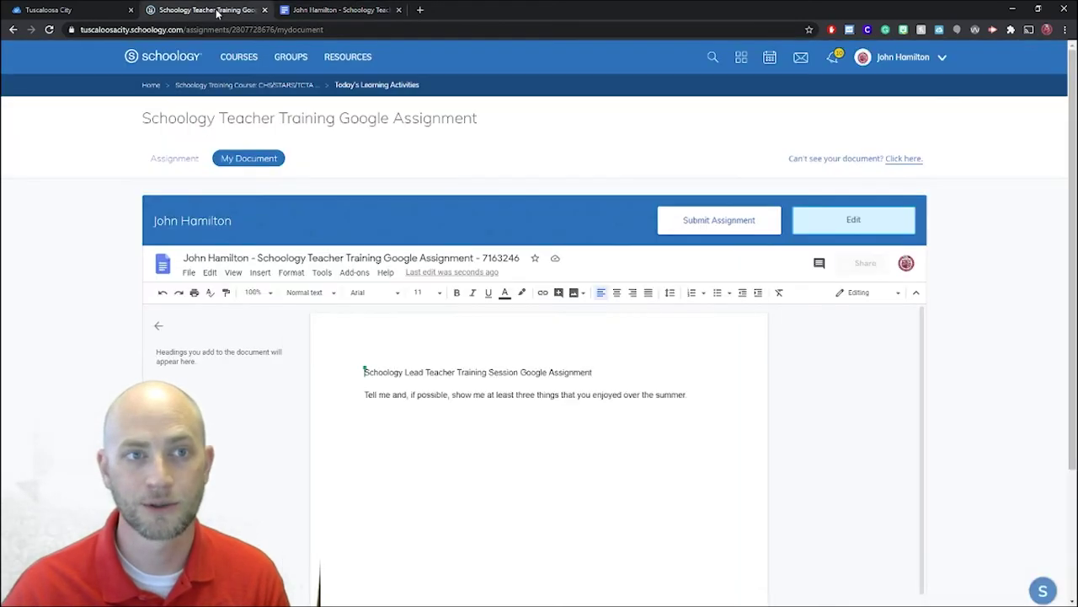
left_click(696, 228)
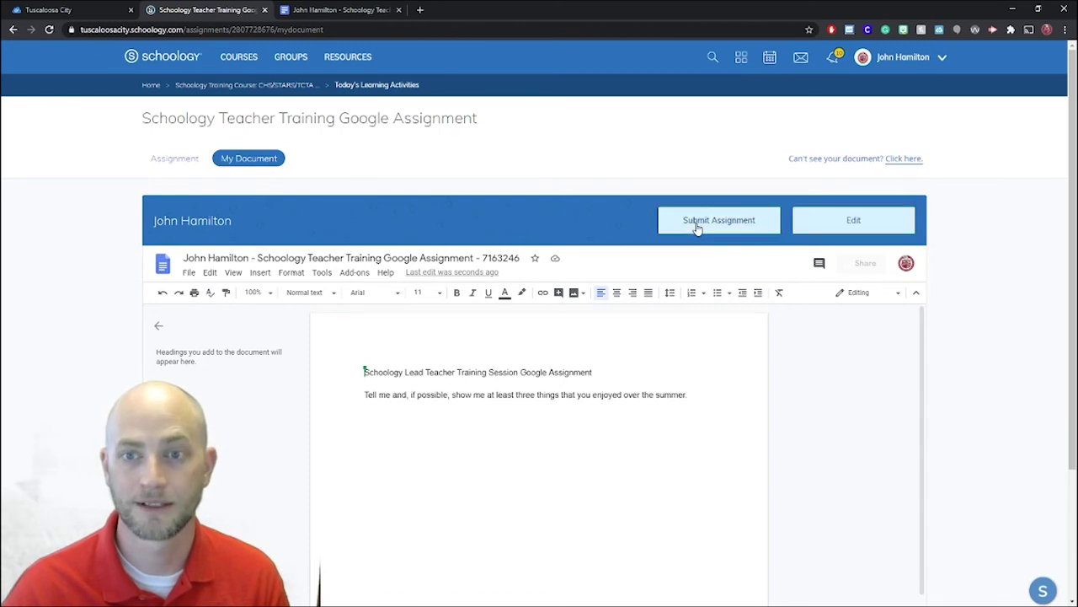
left_click(468, 368)
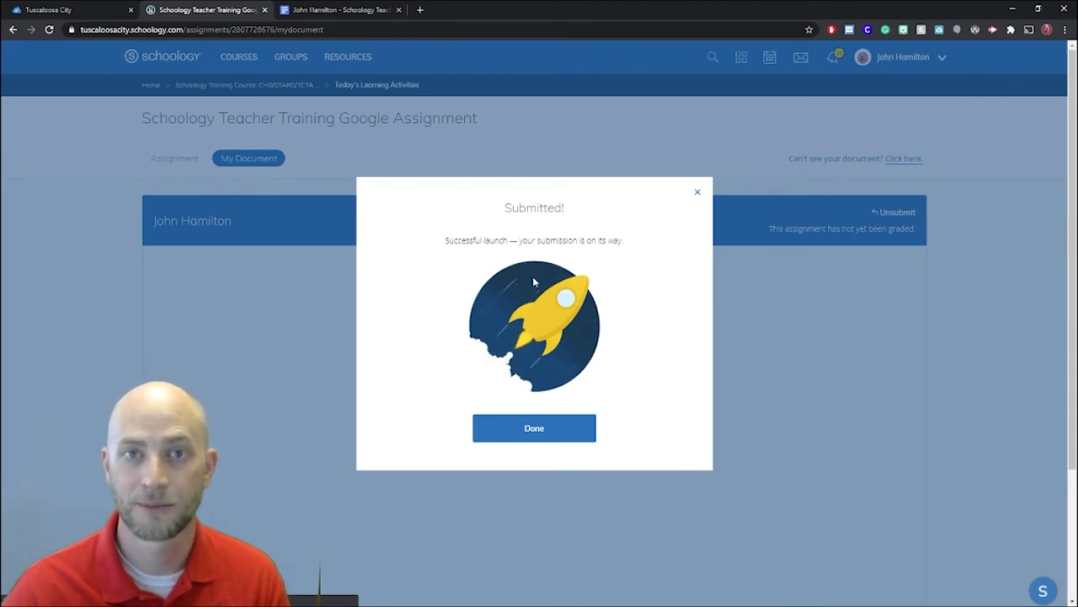
left_click(545, 445)
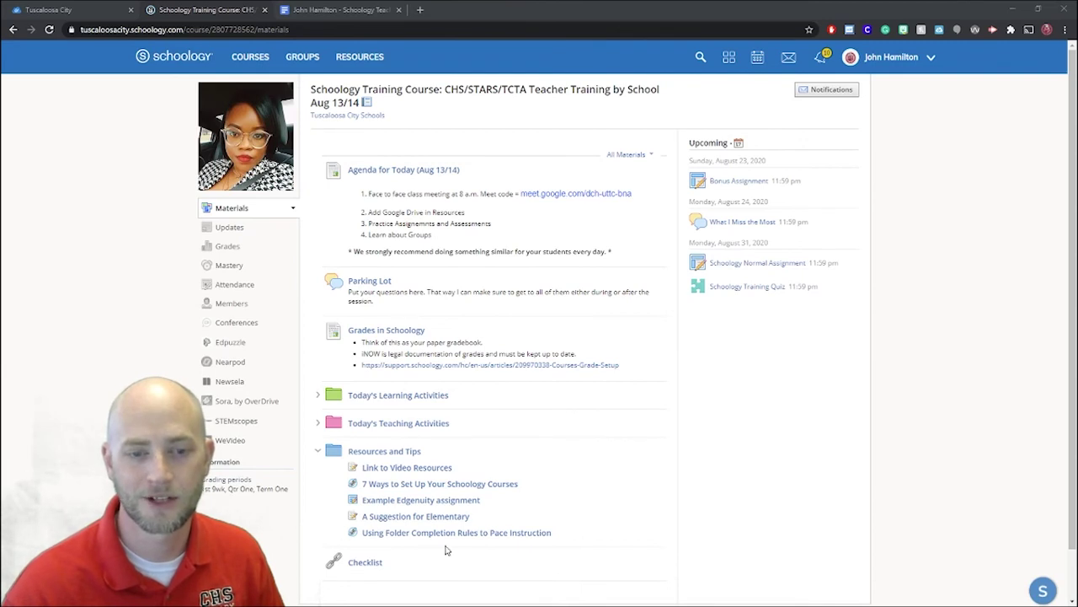
Open the "7 Ways to Set Up Your Schoology Courses" link from Resources and Tips in its own tab and skim the article
left_click(380, 487)
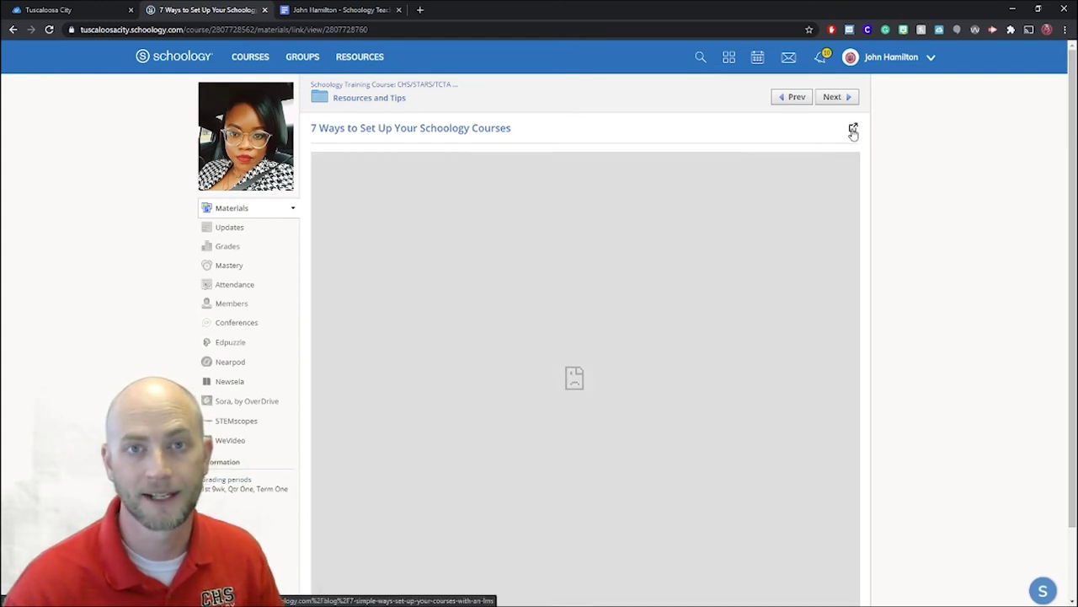
left_click(853, 129)
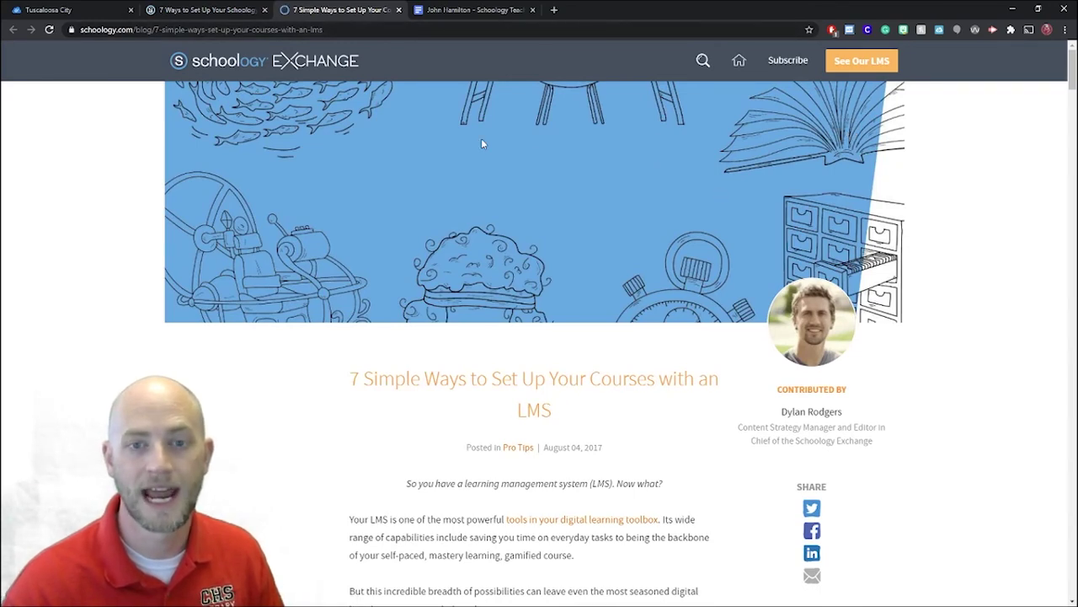
scroll(661, 460, "down", 2)
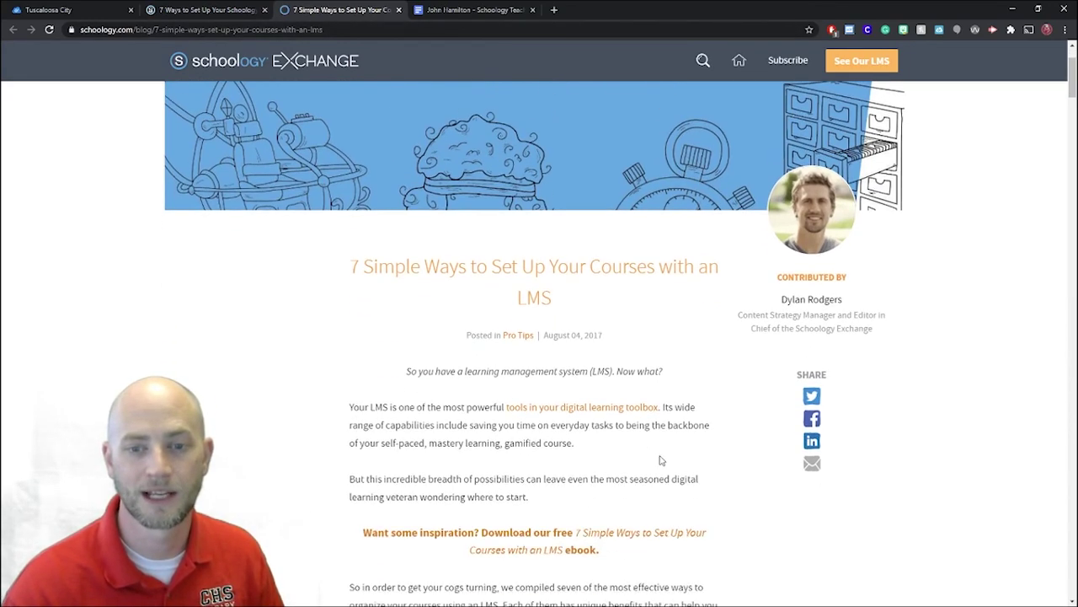
scroll(661, 461, "down", 5)
scroll(649, 455, "up", 3)
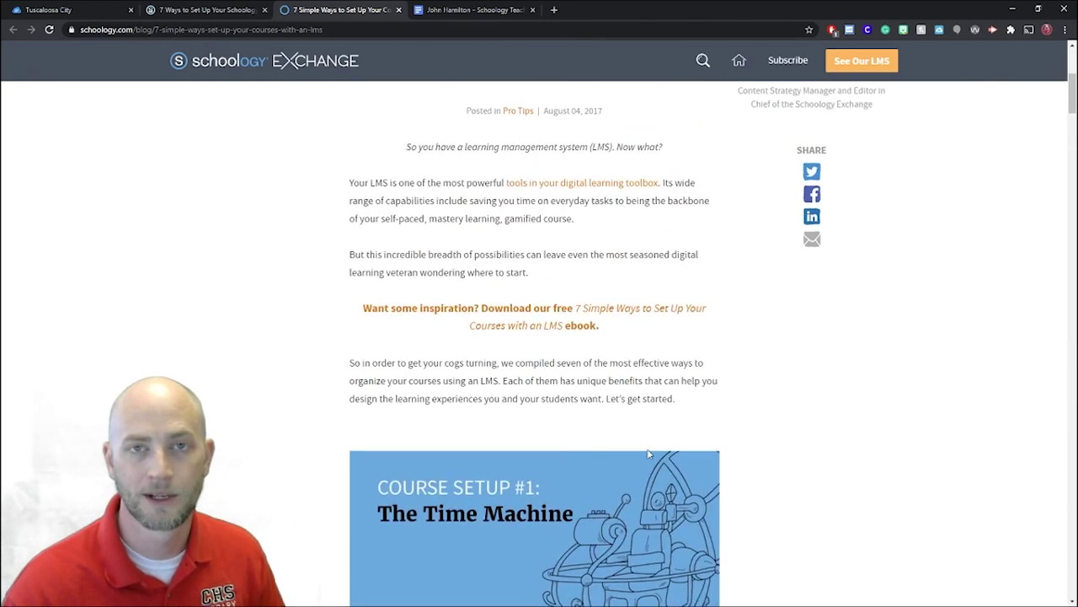
scroll(649, 454, "up", 4)
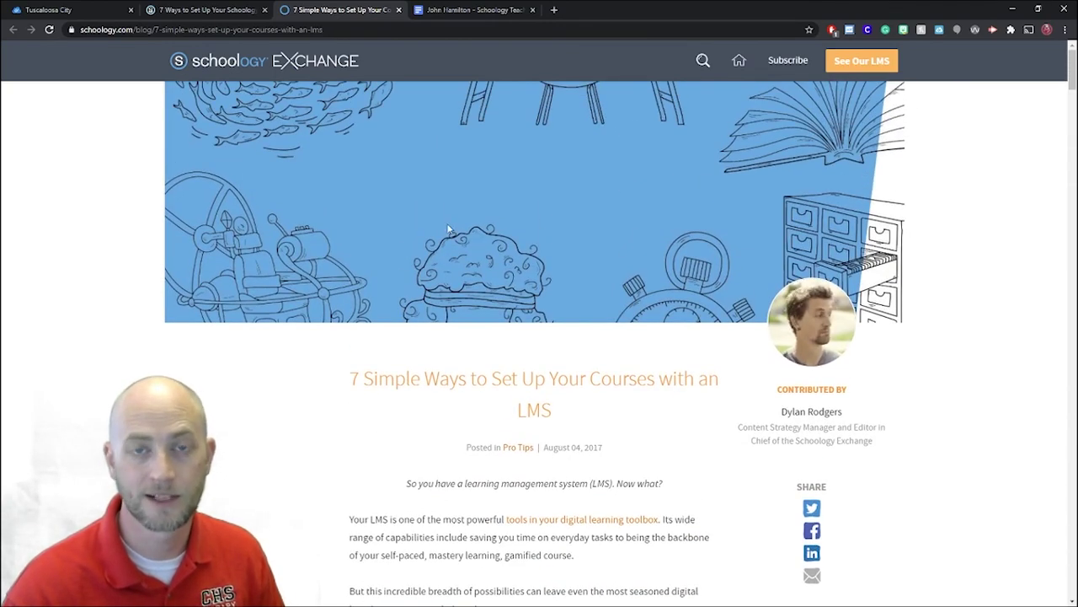